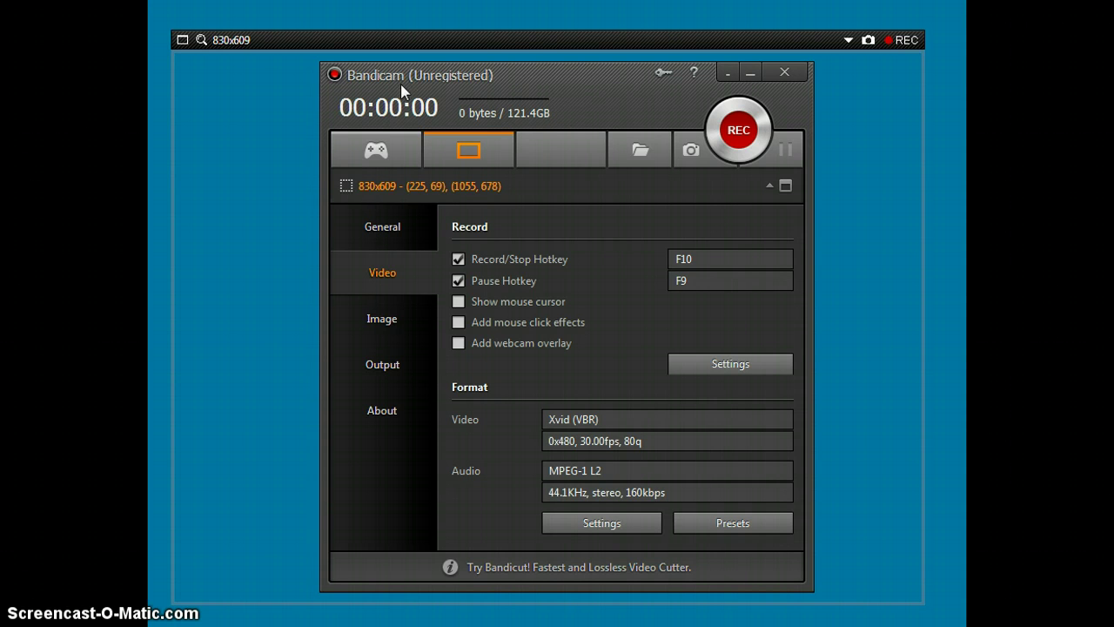
Step: Toggle the Record/Stop and Pause hotkeys off and on again, assigning Record/Stop to G and restoring it to F10
click(515, 259)
click(487, 282)
click(506, 259)
click(704, 258)
key(g)
key(F10)
click(517, 285)
Step: Toggle the options for showing the mouse cursor and adding mouse click effects on and off again
click(523, 302)
click(554, 305)
click(570, 326)
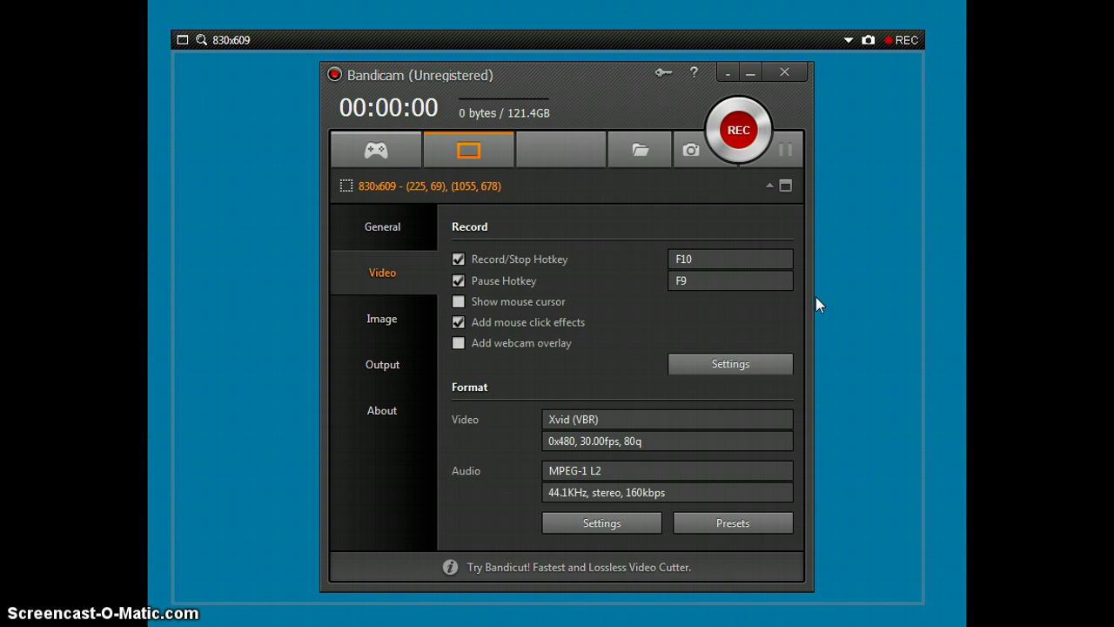
key(space)
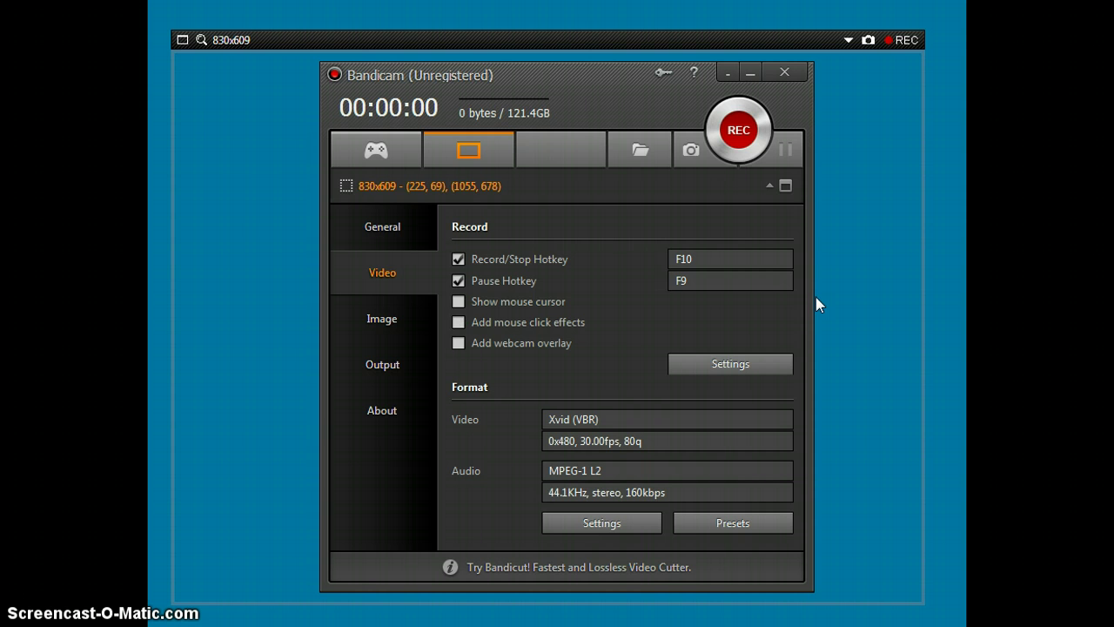
Step: Review the video and audio format settings and close them without saving changes
key(Tab)
click(644, 520)
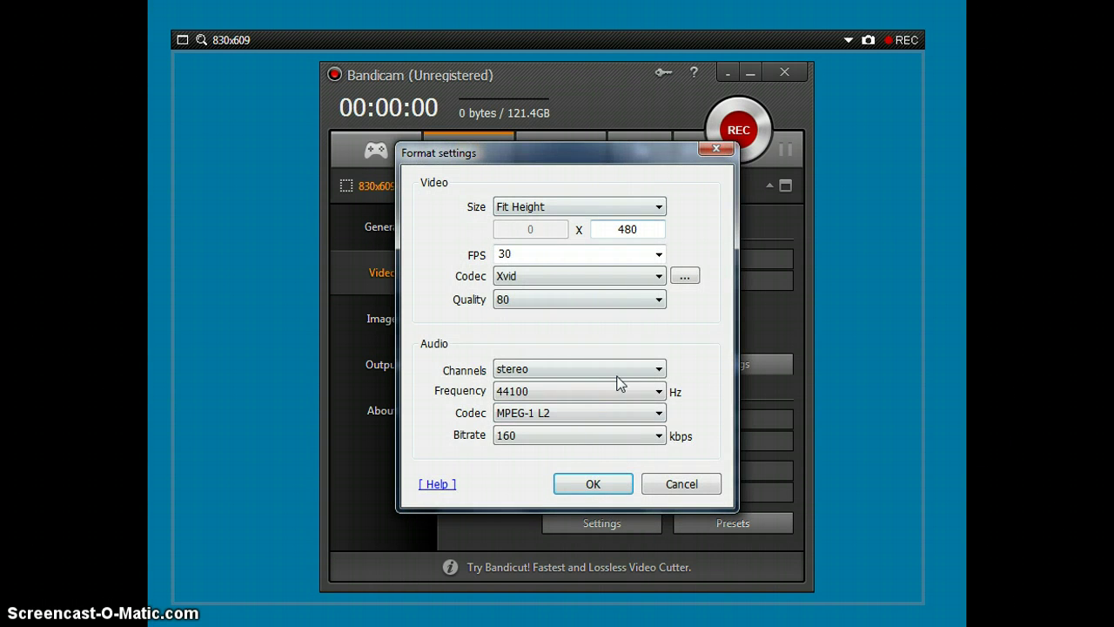
click(679, 481)
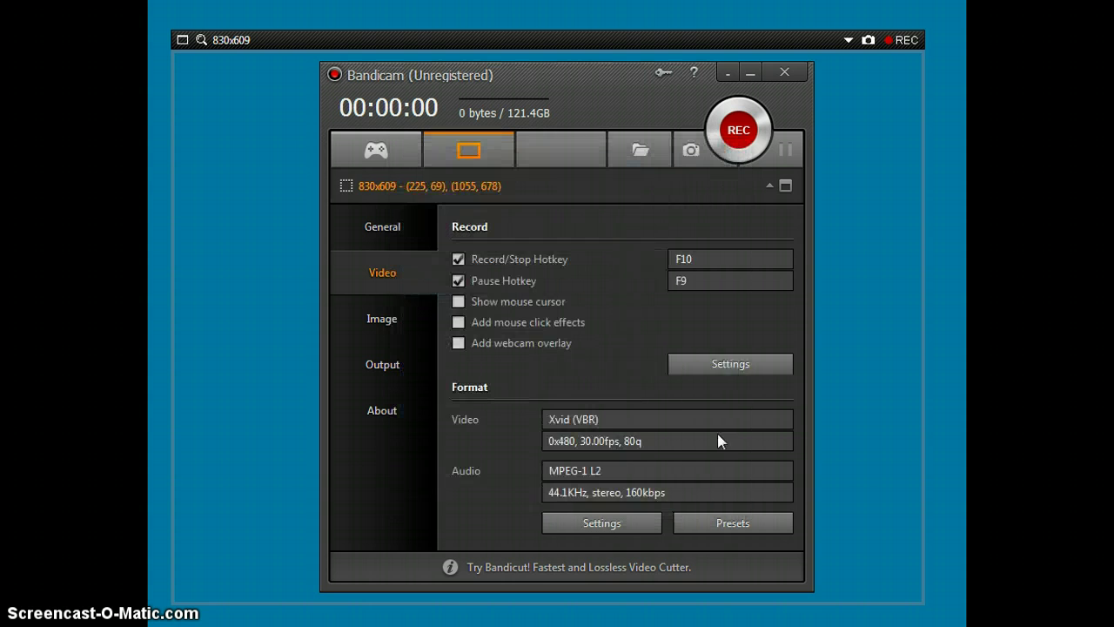
Step: In the record settings, toggle sound recording, view the primary sound device choices, and toggle recording the secondary device only while pushing Space
click(746, 375)
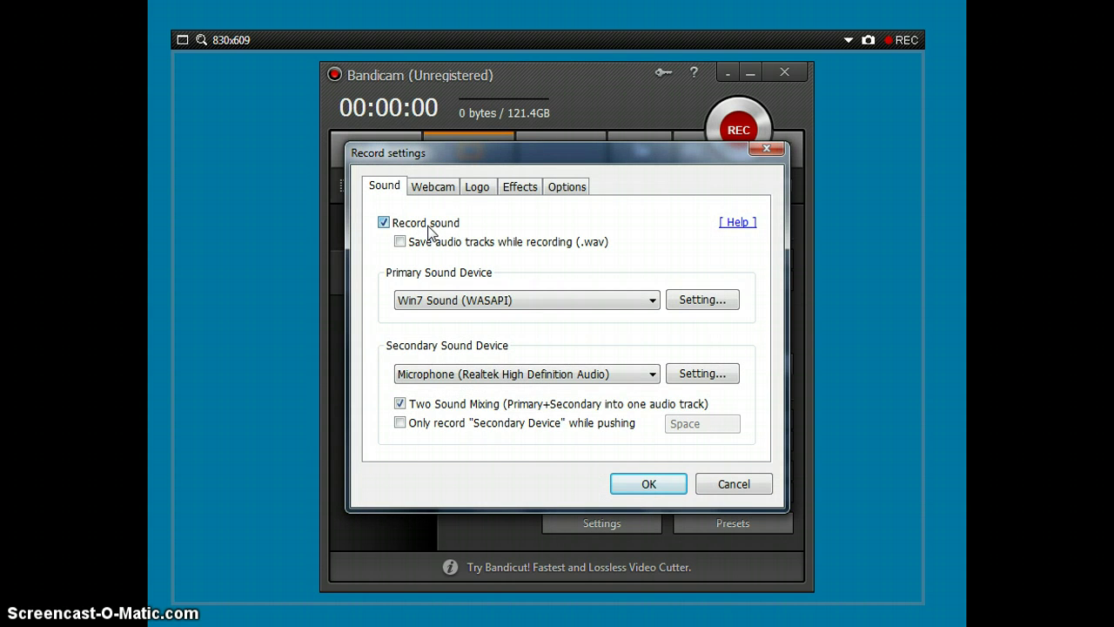
click(428, 228)
click(428, 228)
click(428, 228)
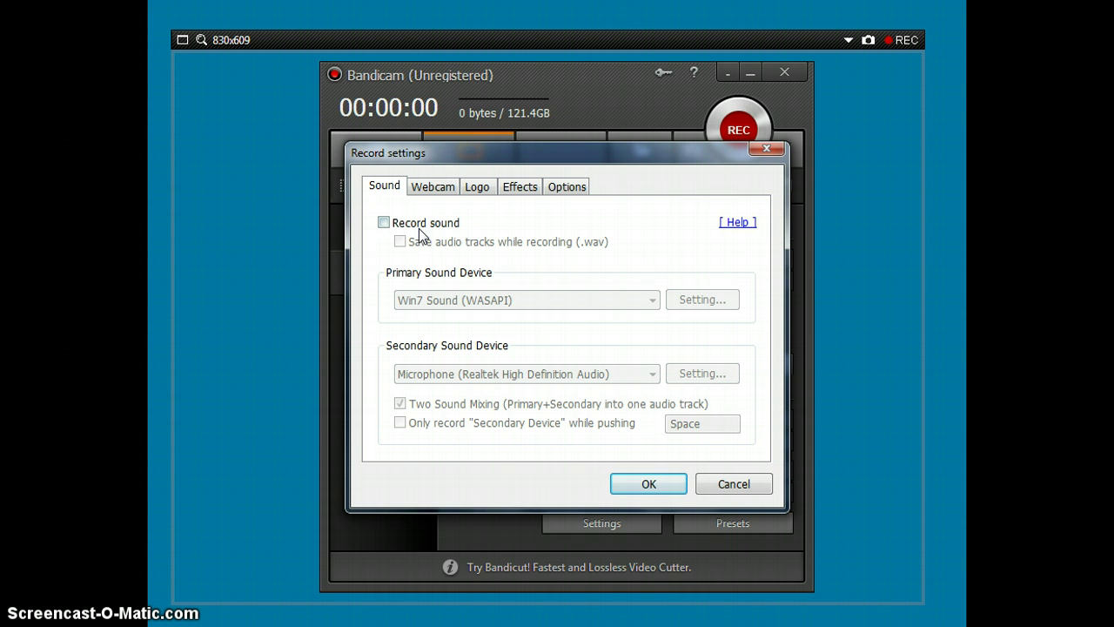
click(414, 223)
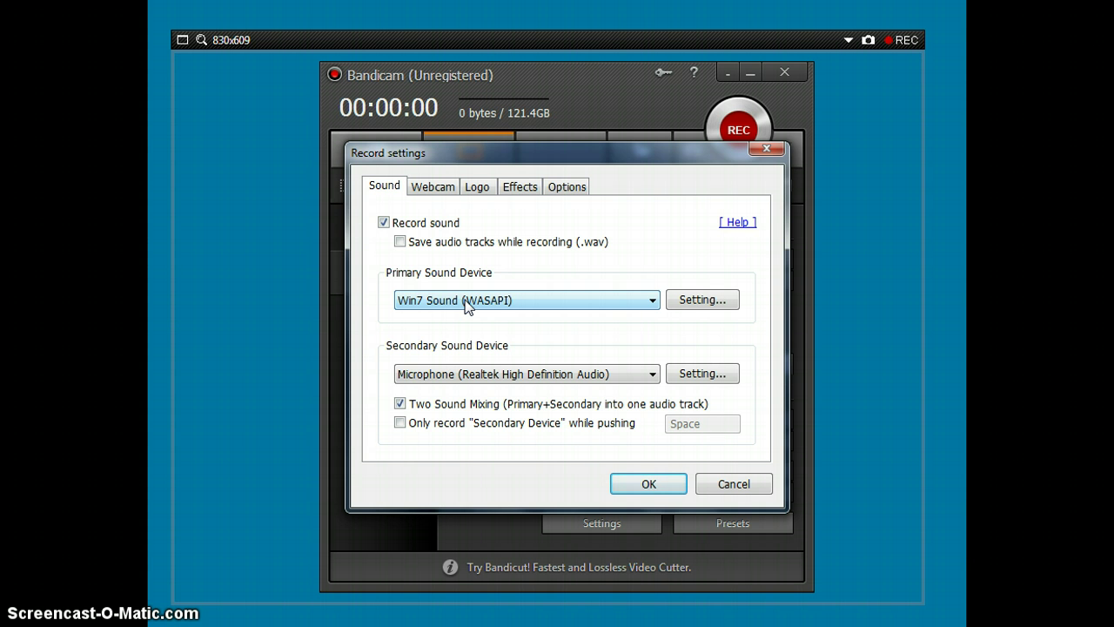
click(468, 300)
click(468, 305)
click(472, 428)
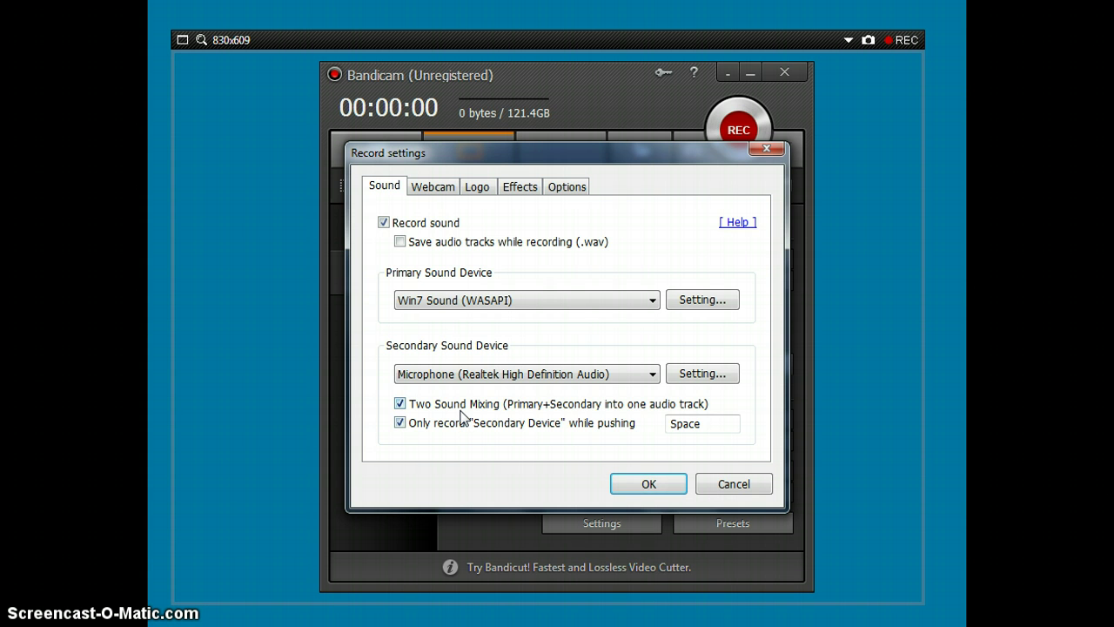
click(462, 419)
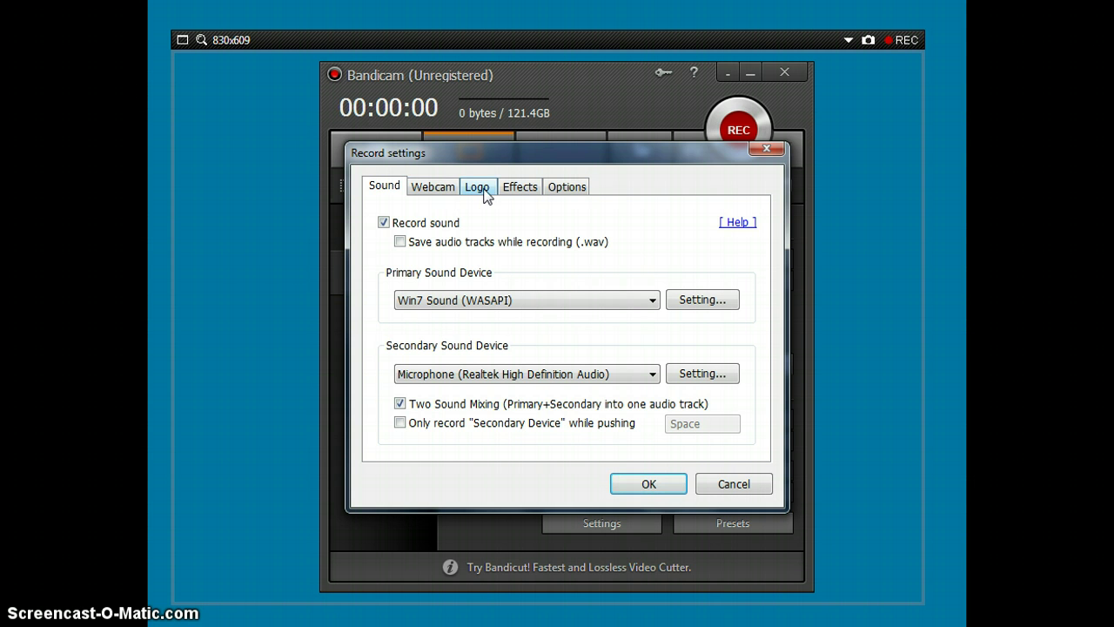
Step: Look through the logo, mouse effects and recording priority options, try the mouse effect toggles, and cancel the record settings
click(478, 187)
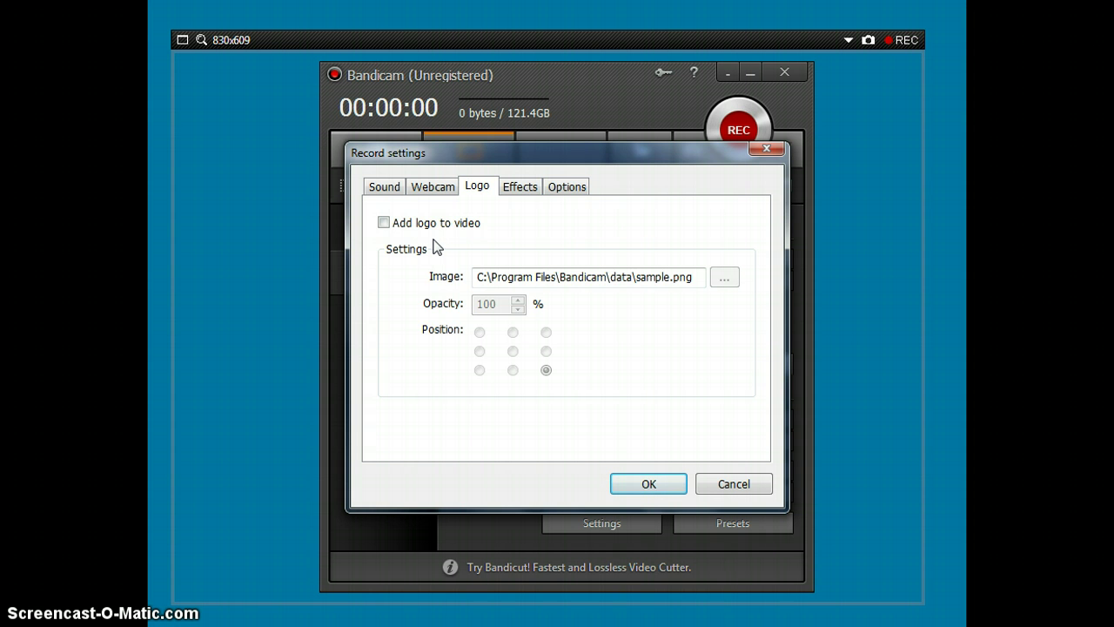
click(531, 187)
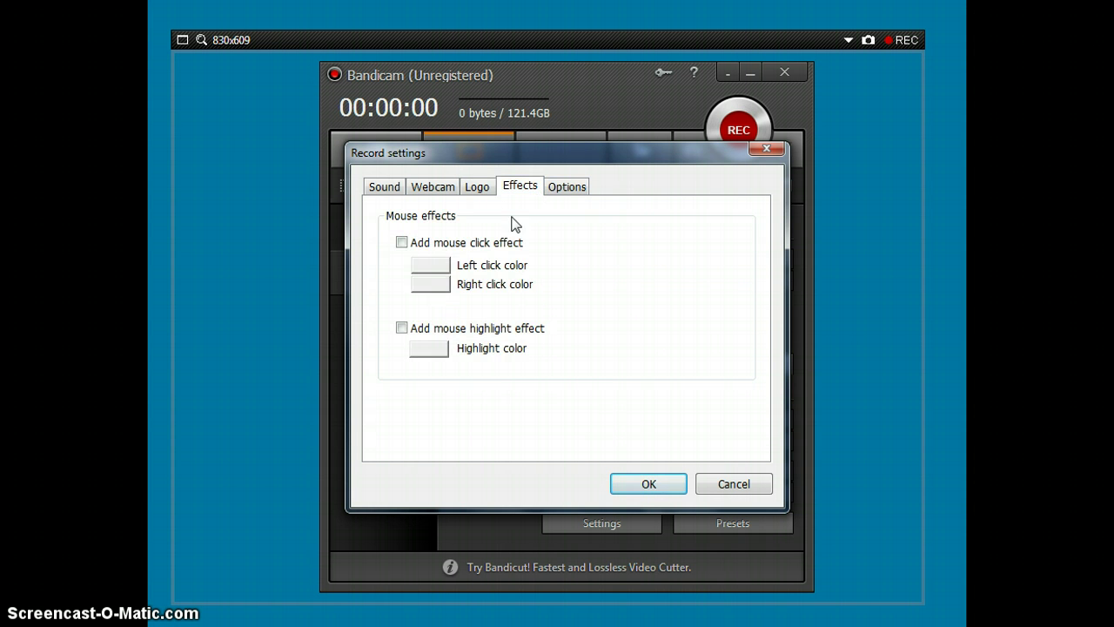
click(454, 250)
click(455, 249)
click(418, 336)
click(565, 188)
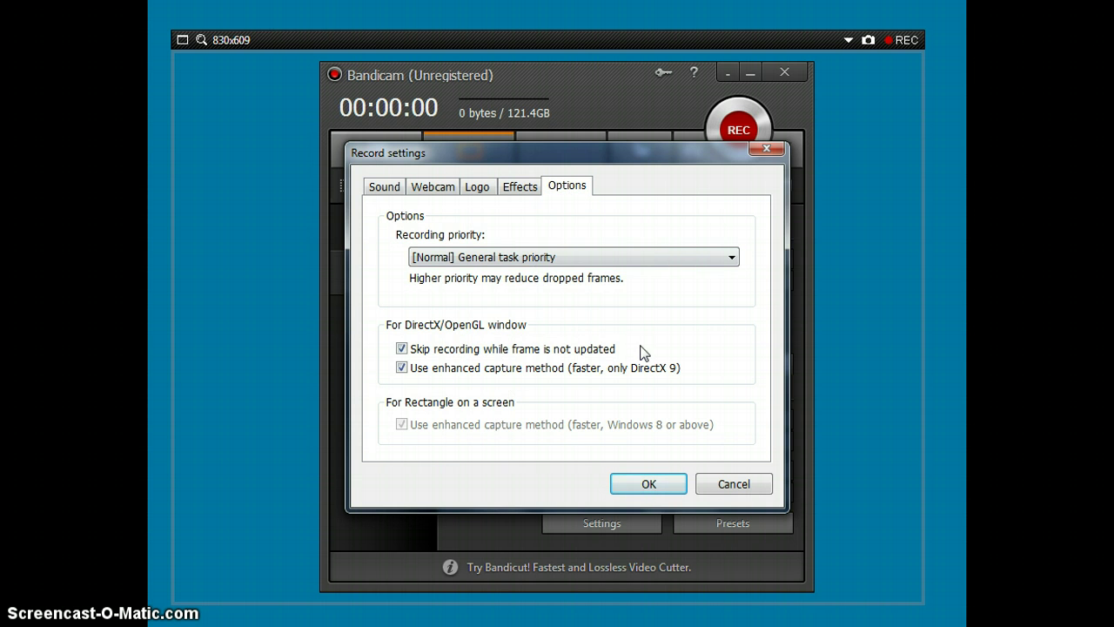
click(731, 484)
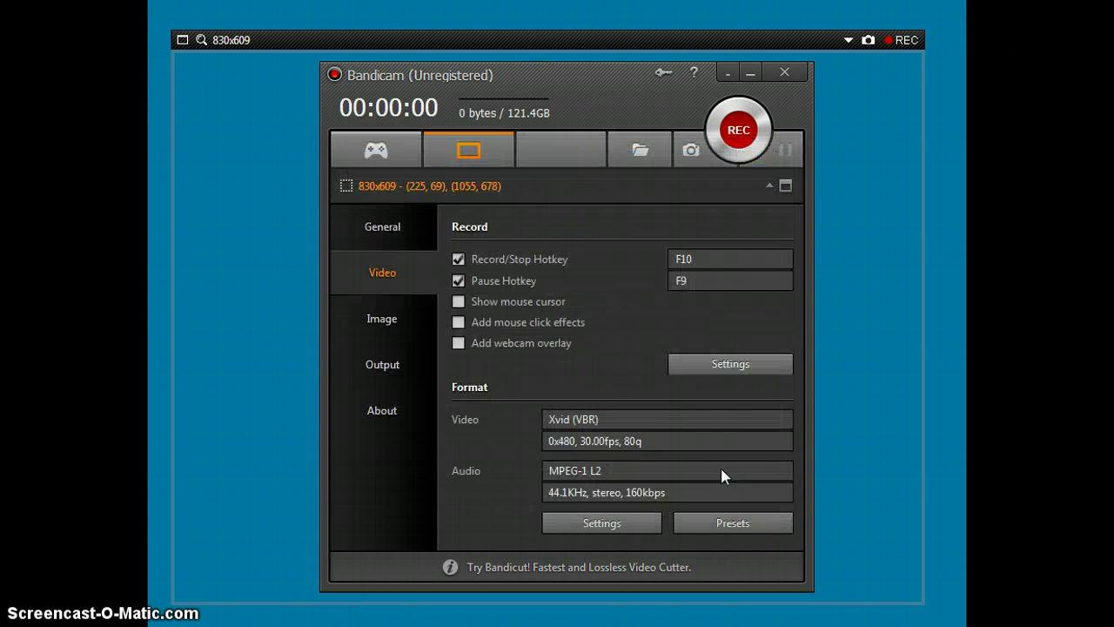
Step: Switch to the DirectX/OpenGL window recording mode and return to the Rectangle on a screen mode
click(399, 150)
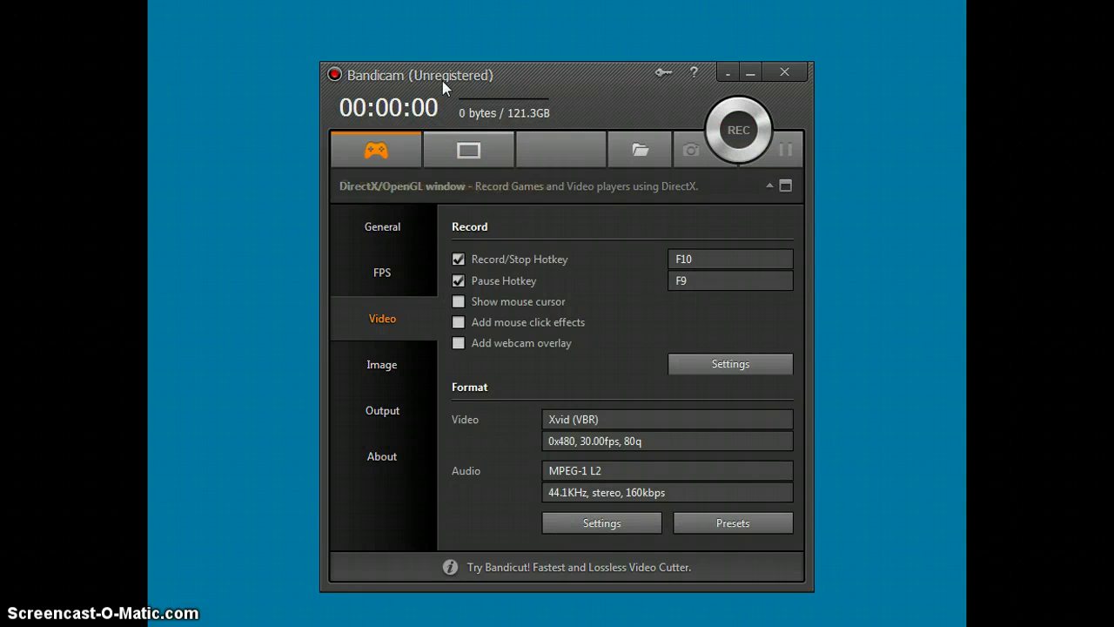
click(318, 197)
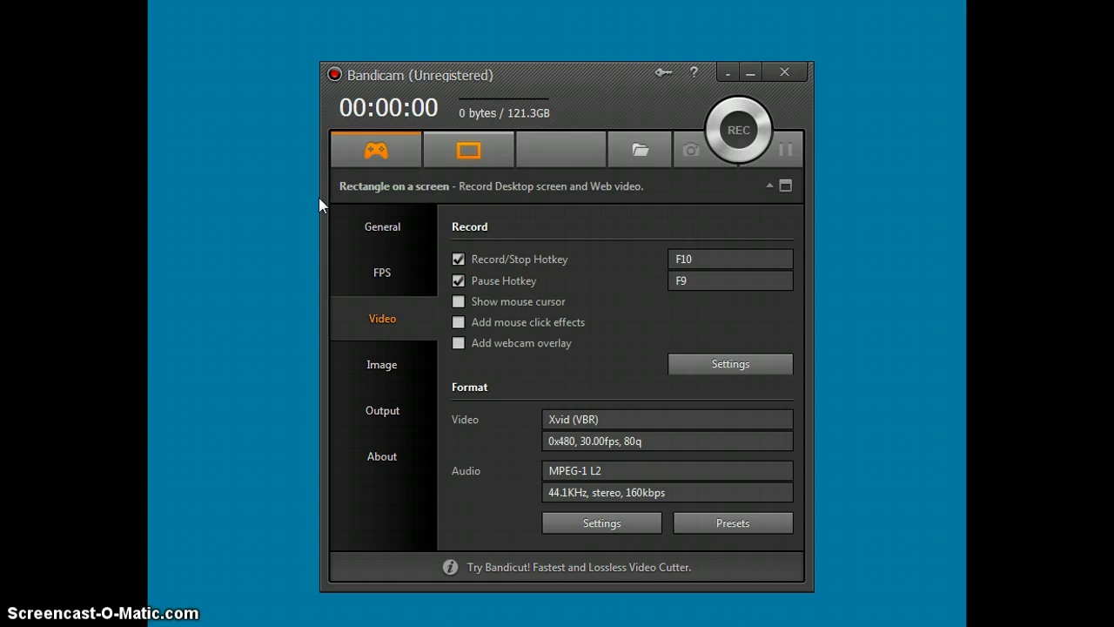
click(457, 162)
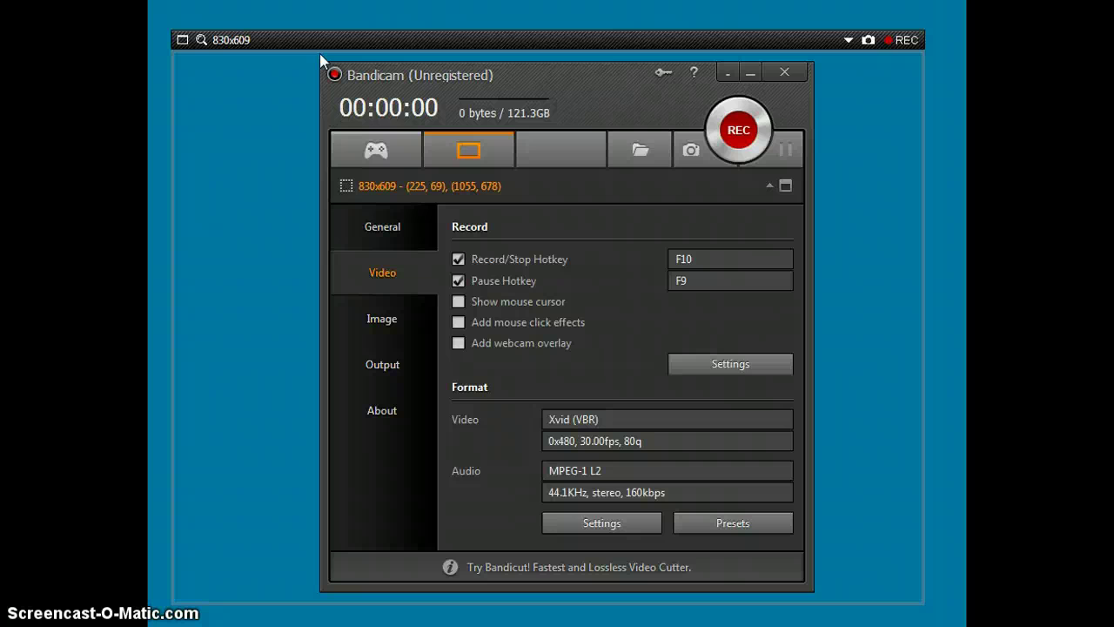
Step: Extend the upper edge of the capture rectangle to make the recording area 830x628
mouse_move(319, 53)
mouse_down()
mouse_move(319, 111)
mouse_move(319, 34)
mouse_up()
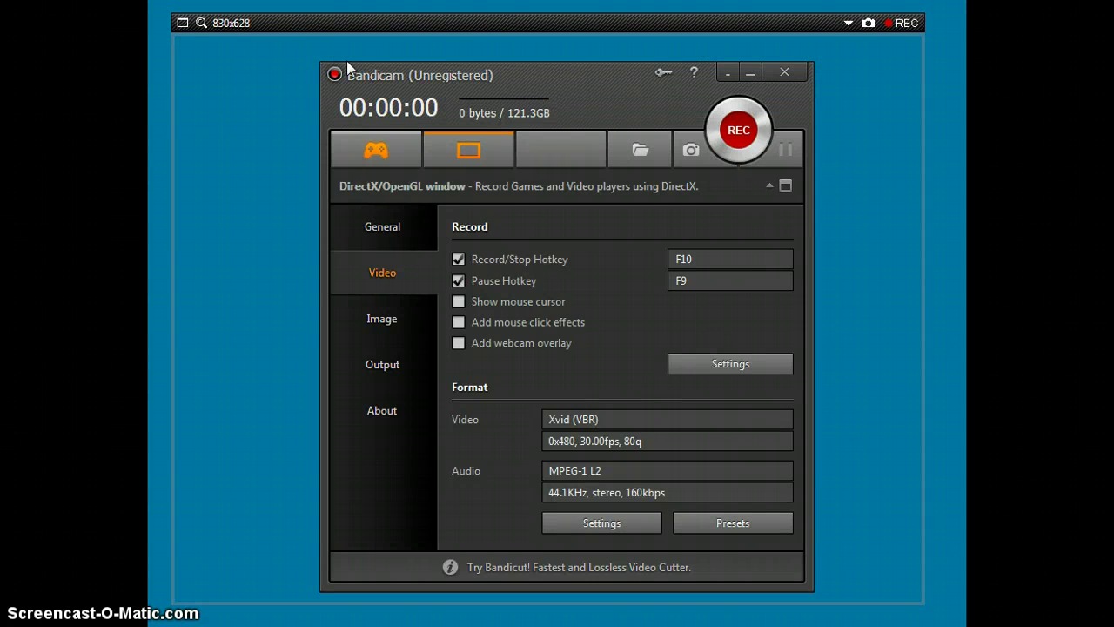
Step: Review the general options and the advanced options, and close the advanced options without changes
click(382, 226)
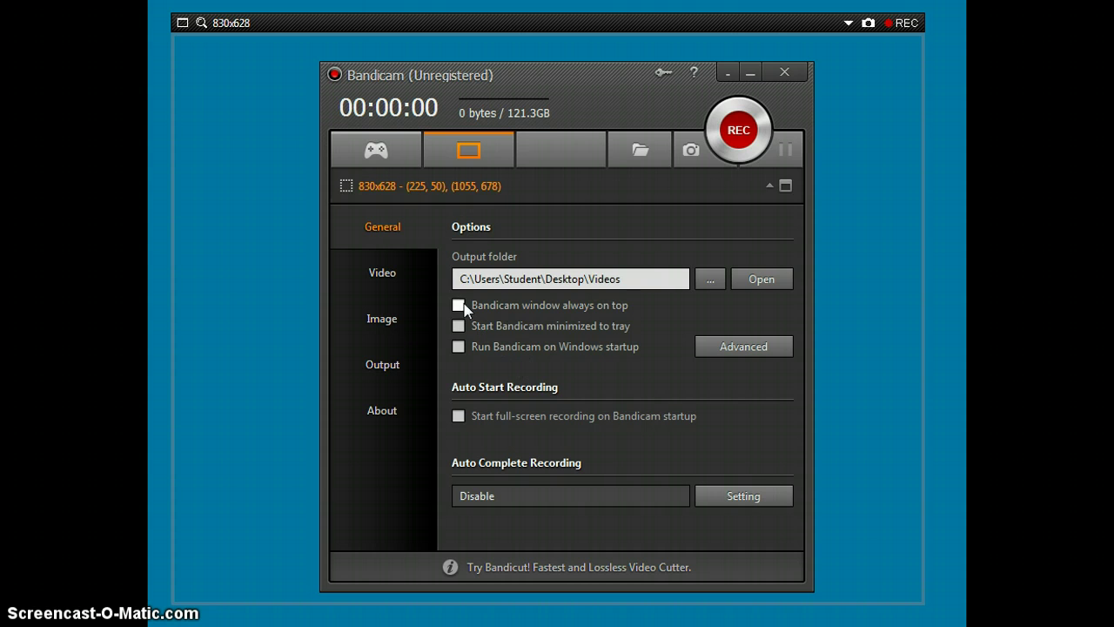
click(747, 346)
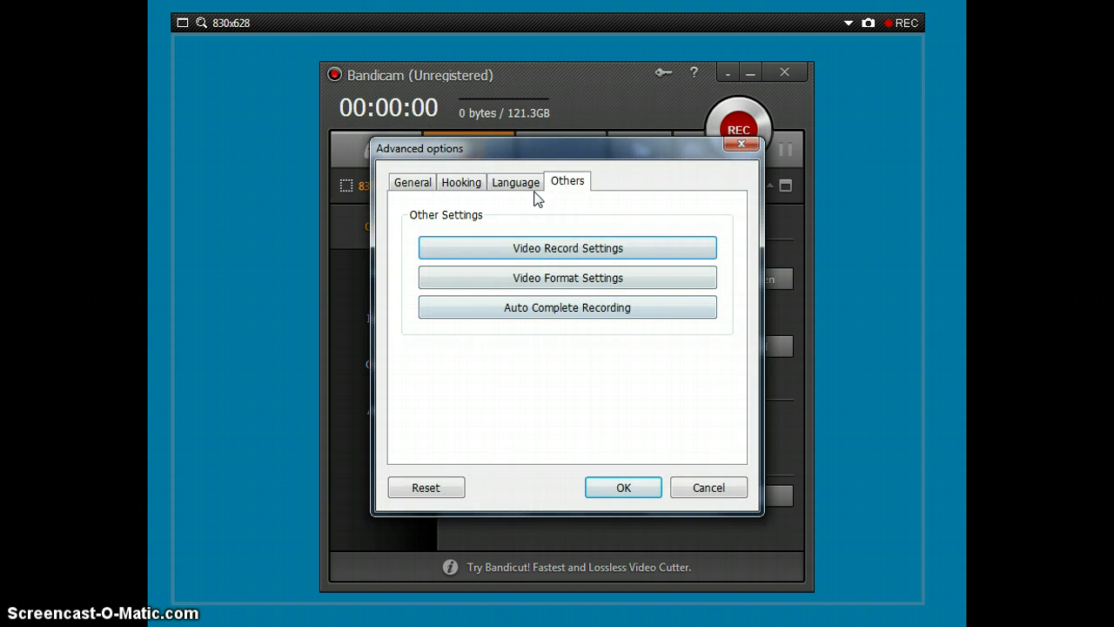
click(707, 485)
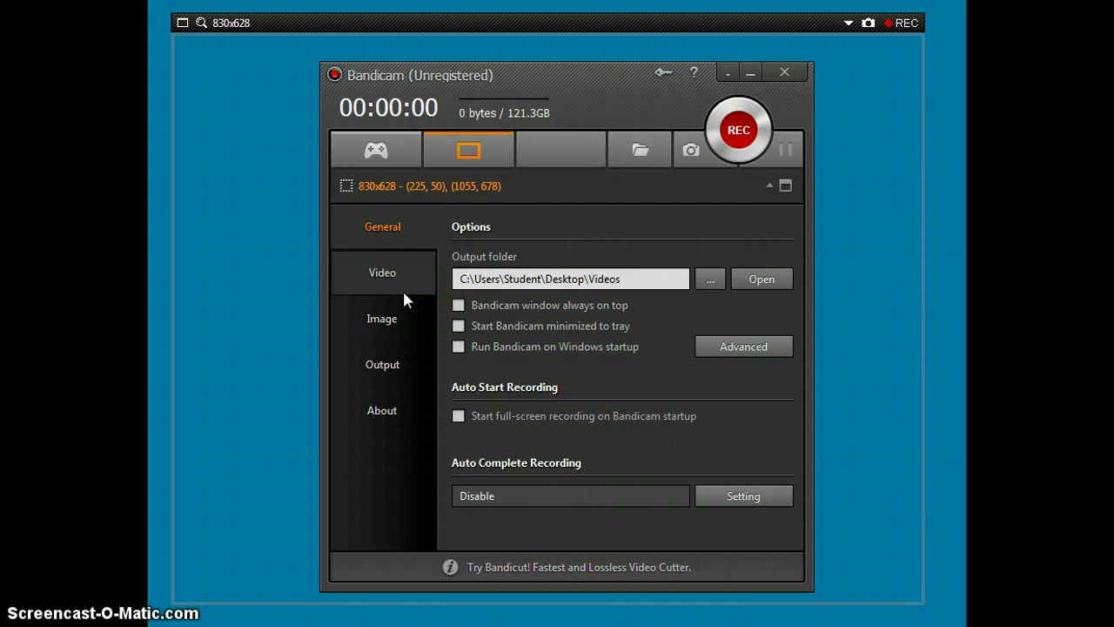
Step: Review the image capture settings, the list of recorded output videos and the general options, and return to the video settings
click(402, 318)
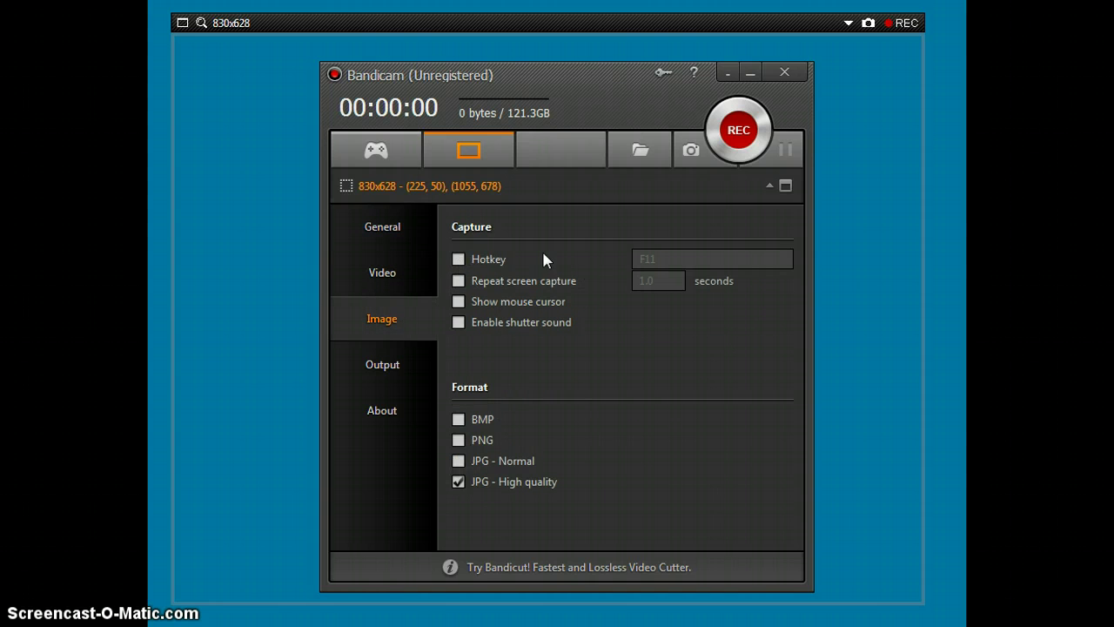
click(406, 377)
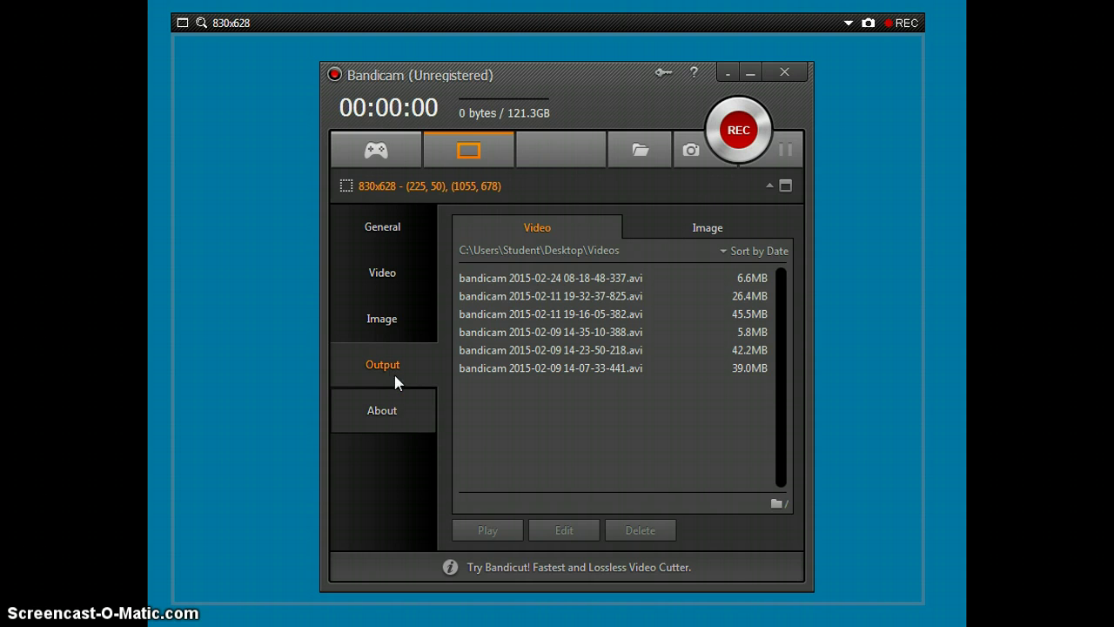
click(376, 320)
click(372, 283)
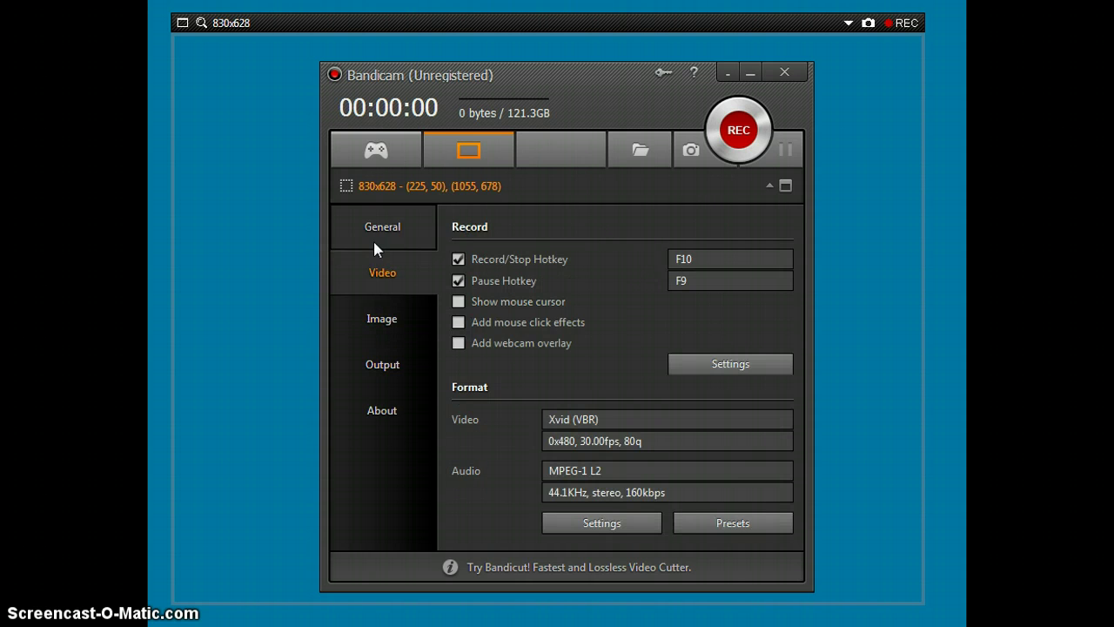
click(374, 245)
click(377, 292)
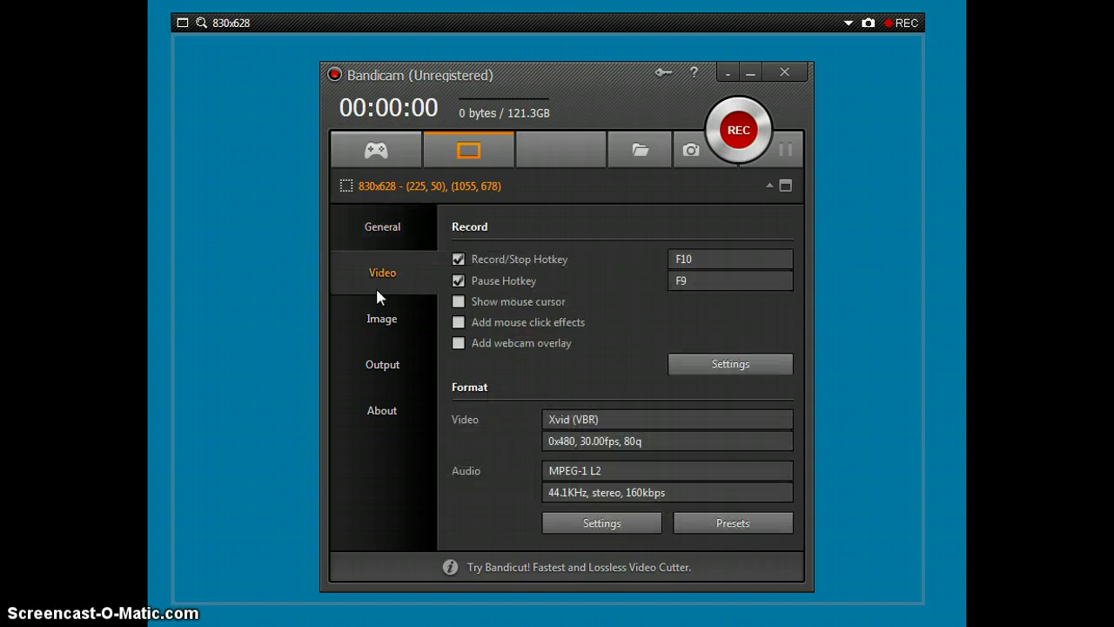